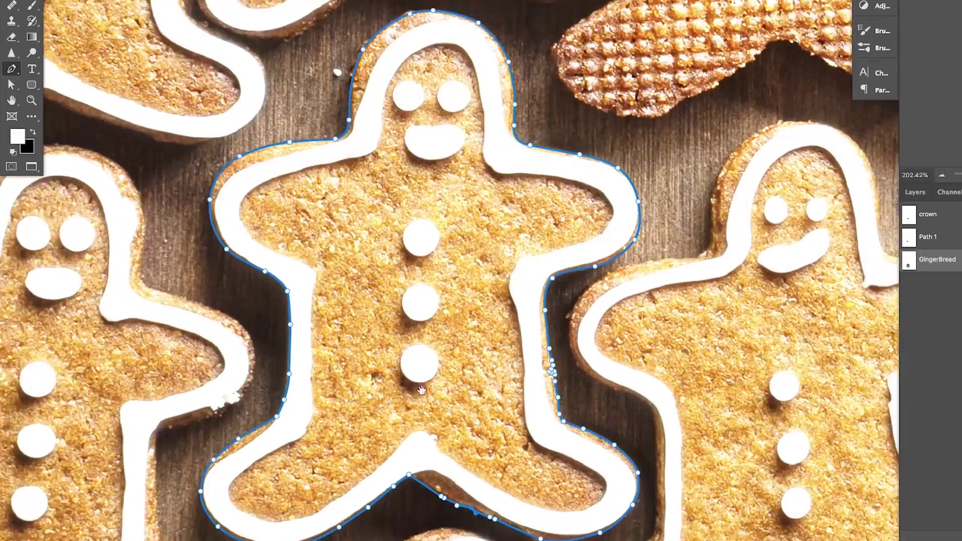
Step: Pan across the gingerbread image in the intro pen-path example
{"action": "left_click_drag", "start_coordinate": [426, 378], "coordinate": [440, 359]}
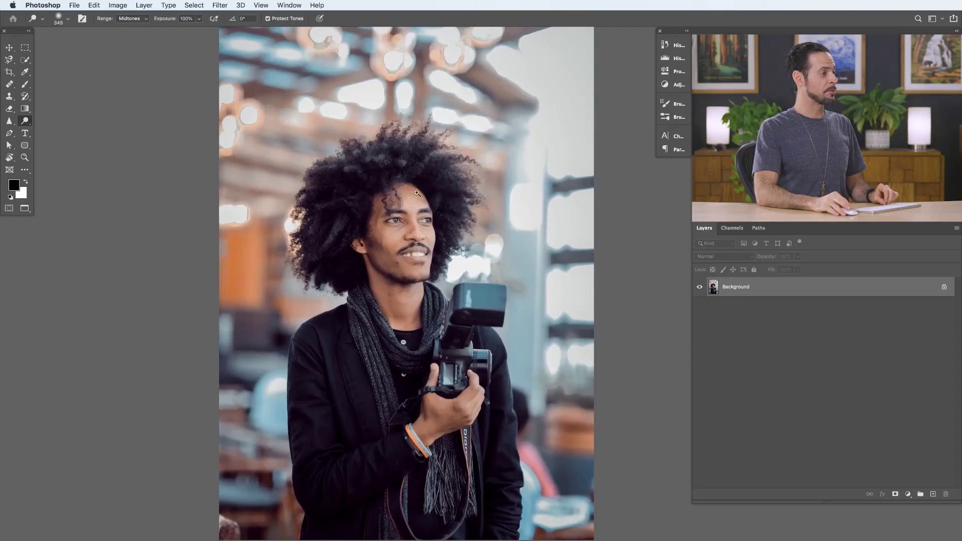
{"action": "left_click_drag", "start_coordinate": [416, 193], "coordinate": [425, 209]}
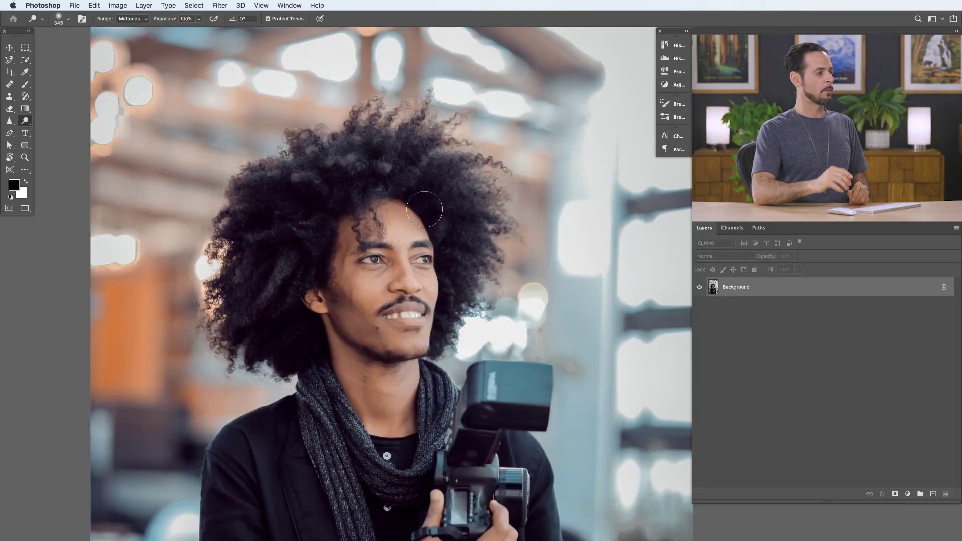
Step: Center the portrait and apply Select > Subject to outline the man, his hair and camera
{"action": "scroll", "coordinate": [446, 249], "scroll_direction": "down", "scroll_amount": 5}
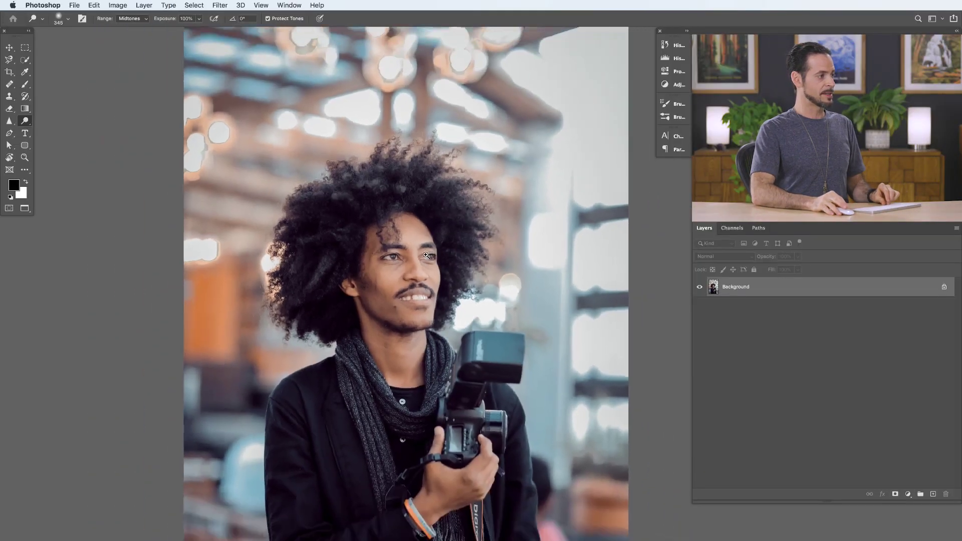
{"action": "left_click_drag", "start_coordinate": [435, 252], "coordinate": [423, 264]}
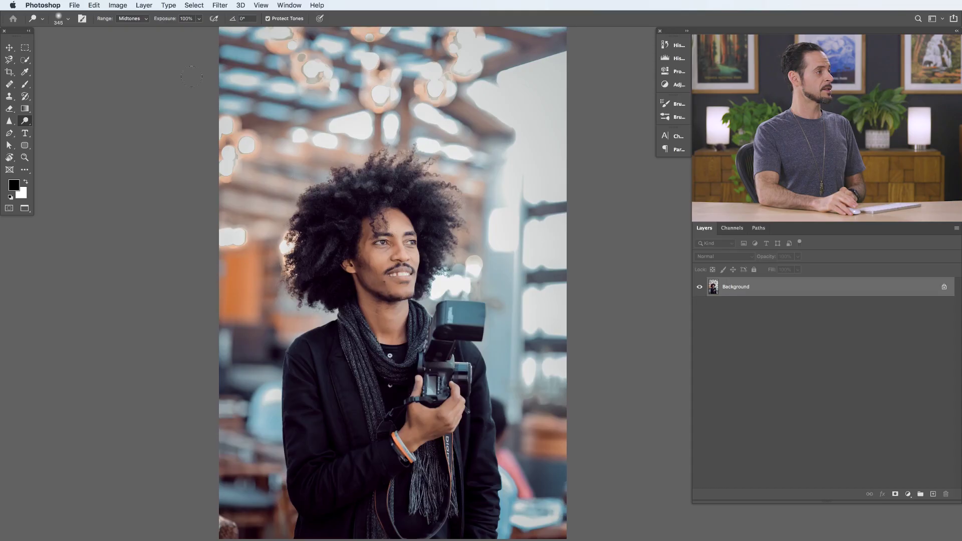
{"action": "left_click", "coordinate": [188, 6]}
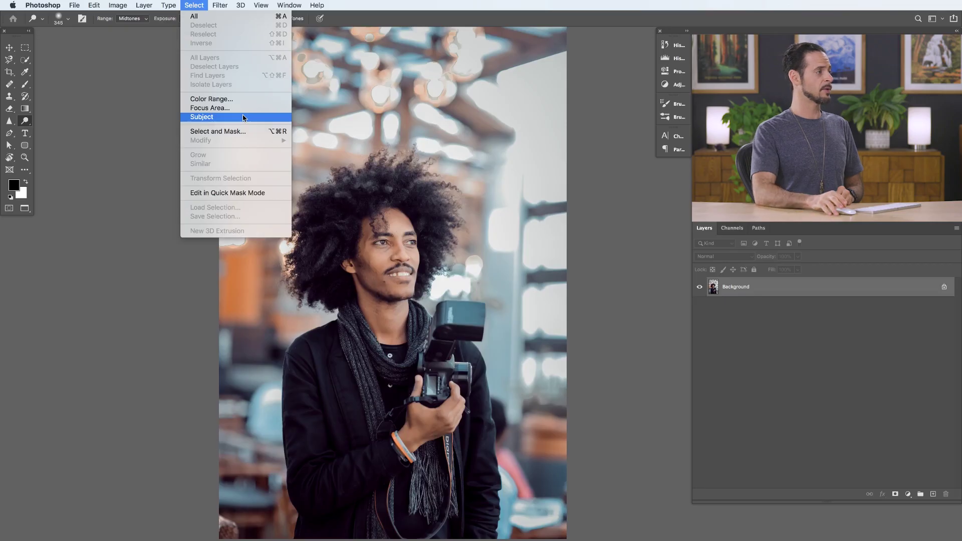
{"action": "left_click", "coordinate": [217, 120]}
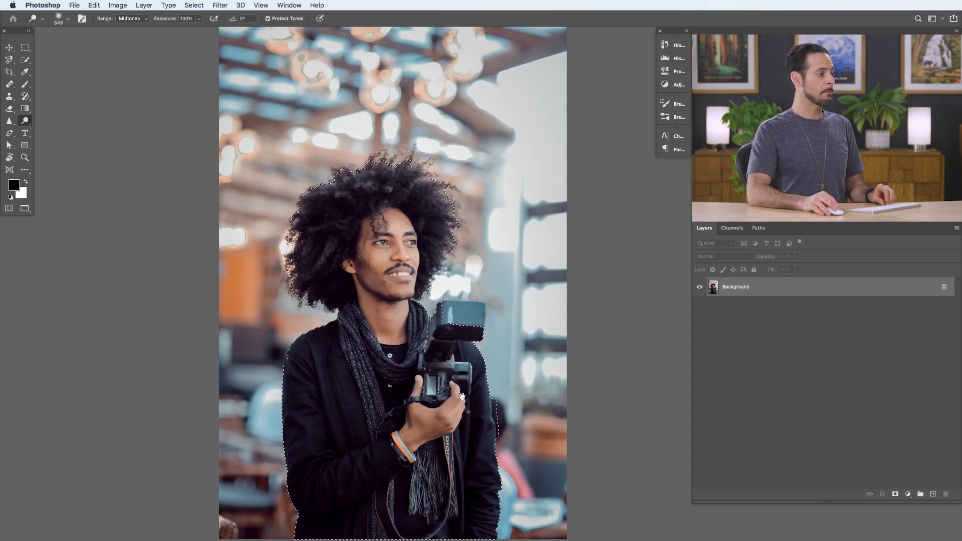
Step: Zoom in on the camera and flash and switch to the plain Lasso tool
{"action": "scroll", "coordinate": [441, 303], "scroll_direction": "up", "scroll_amount": 5}
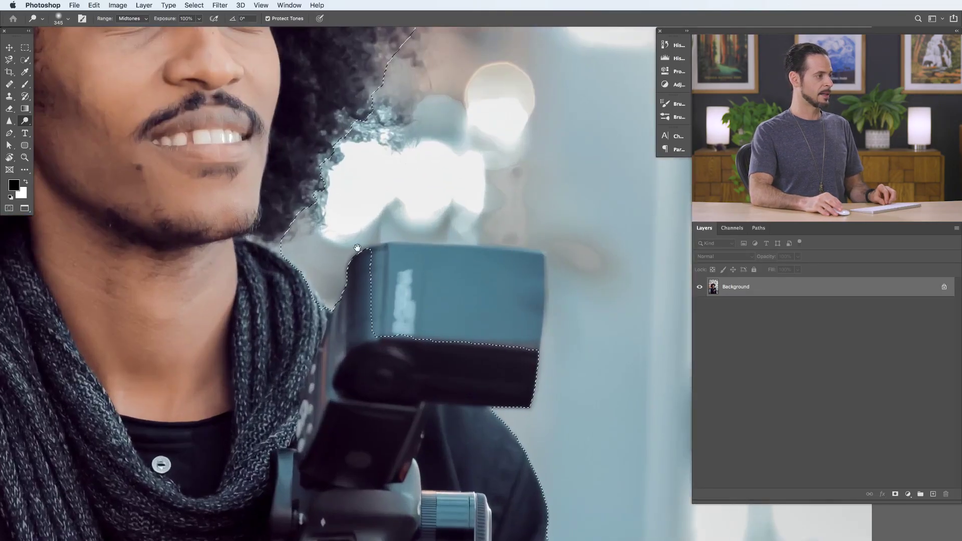
{"action": "left_click_drag", "start_coordinate": [511, 508], "coordinate": [460, 208]}
{"action": "left_click_drag", "start_coordinate": [433, 164], "coordinate": [353, 391]}
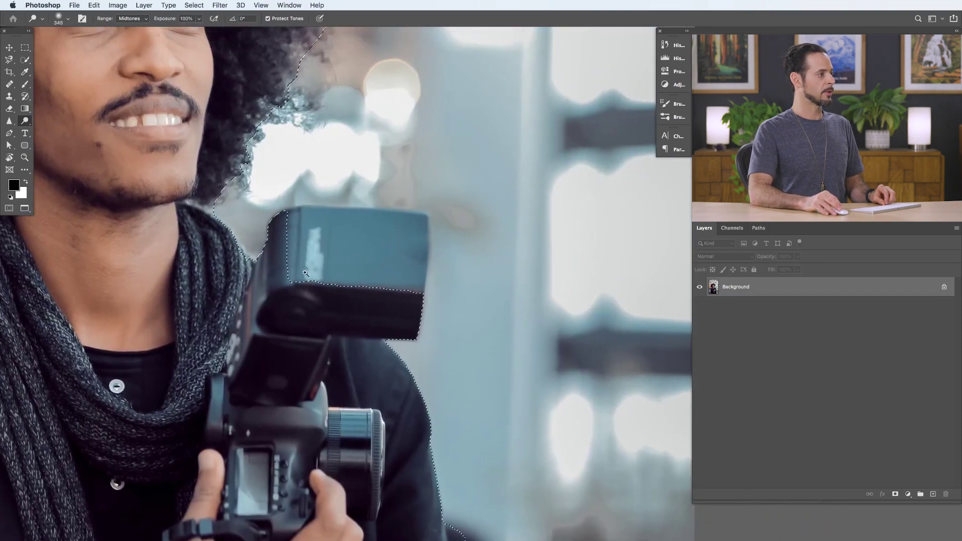
{"action": "scroll", "coordinate": [225, 256], "scroll_direction": "up", "scroll_amount": 3}
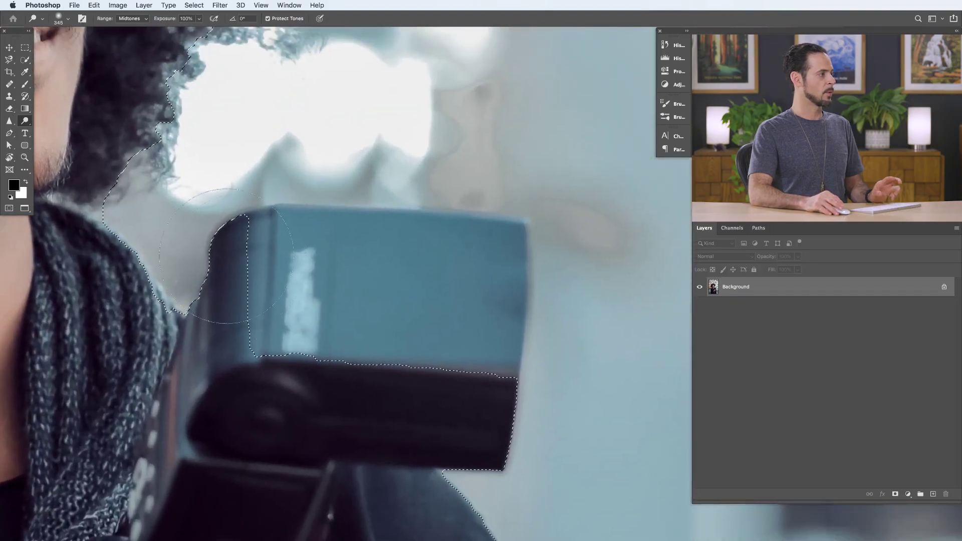
{"action": "left_click", "coordinate": [10, 60]}
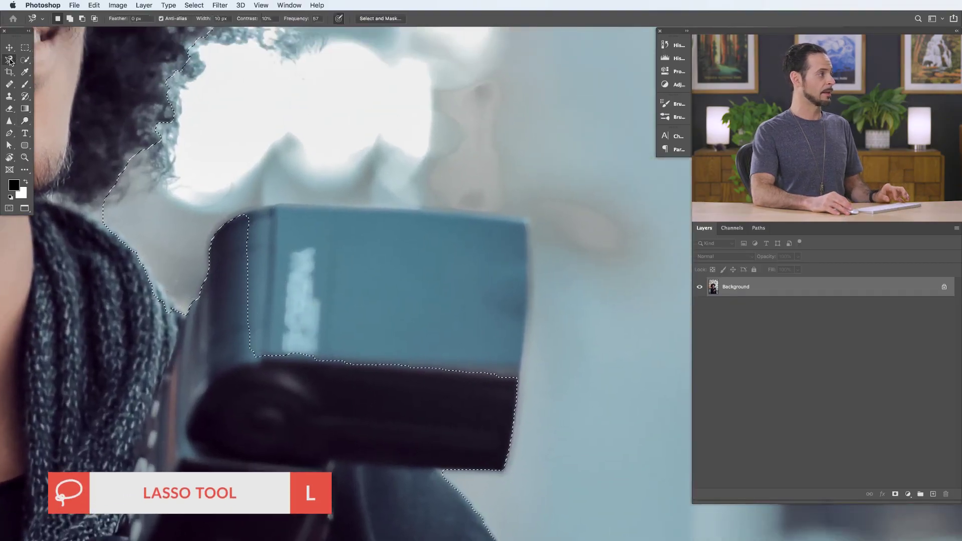
{"action": "left_click", "coordinate": [10, 60]}
{"action": "left_click", "coordinate": [47, 59]}
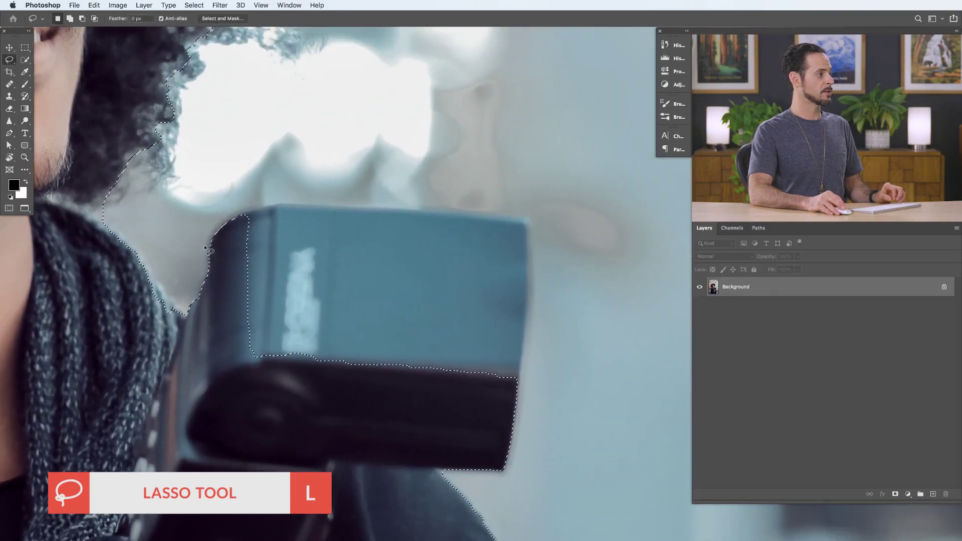
Step: Lasso around the flash head to add its cut-off top block to the selection
{"action": "left_click_drag", "start_coordinate": [231, 245], "coordinate": [245, 224]}
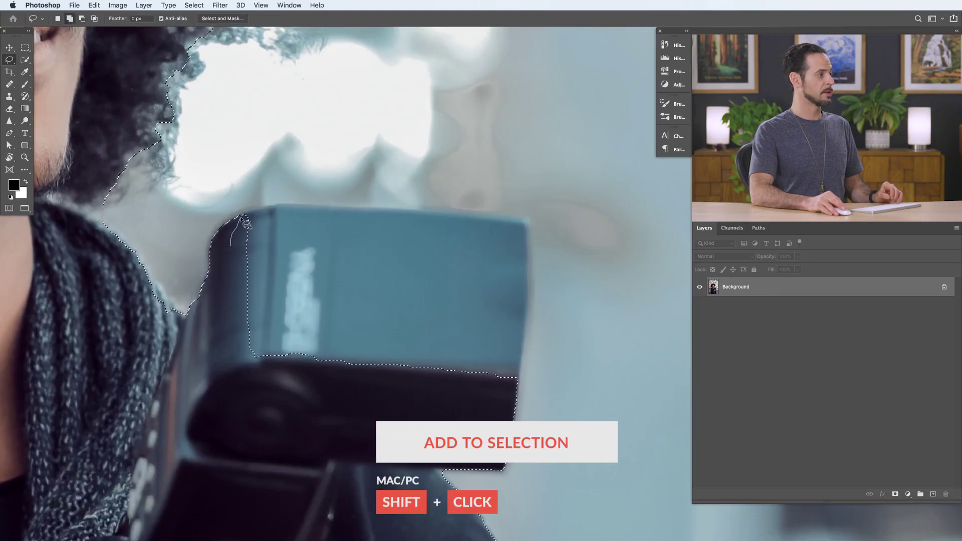
{"action": "left_click_drag", "start_coordinate": [276, 206], "coordinate": [442, 212]}
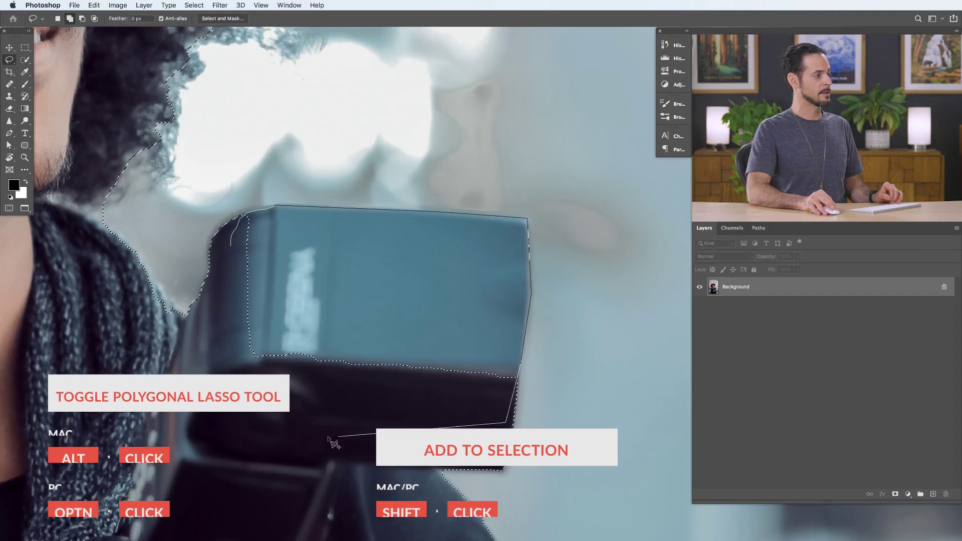
{"action": "left_click", "coordinate": [282, 426]}
{"action": "double_click", "coordinate": [220, 343]}
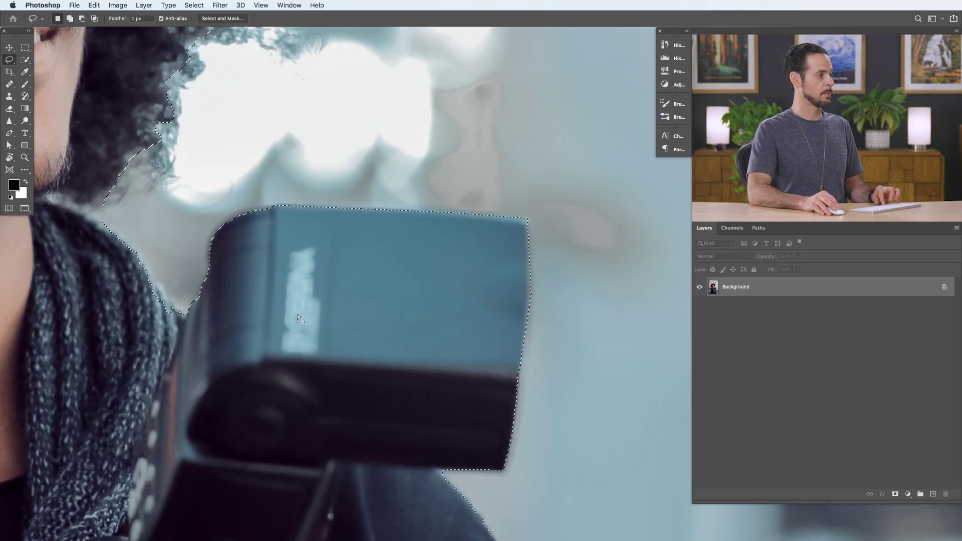
{"action": "scroll", "coordinate": [451, 328], "scroll_direction": "down", "scroll_amount": 3}
{"action": "mouse_move", "coordinate": [453, 398]}
{"action": "left_mouse_down"}
{"action": "mouse_move", "coordinate": [383, 133]}
{"action": "mouse_move", "coordinate": [350, 123]}
{"action": "left_mouse_up"}
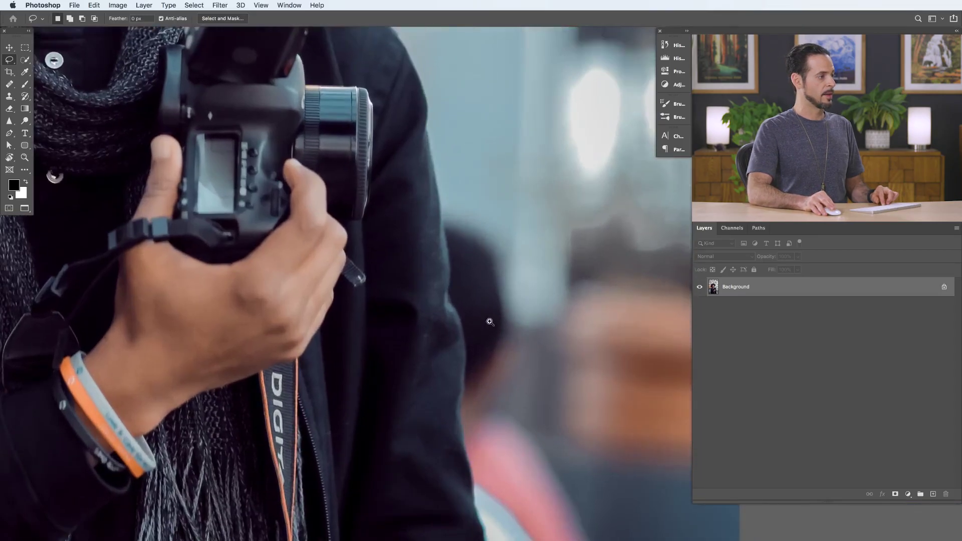
{"action": "scroll", "coordinate": [493, 256], "scroll_direction": "up", "scroll_amount": 3}
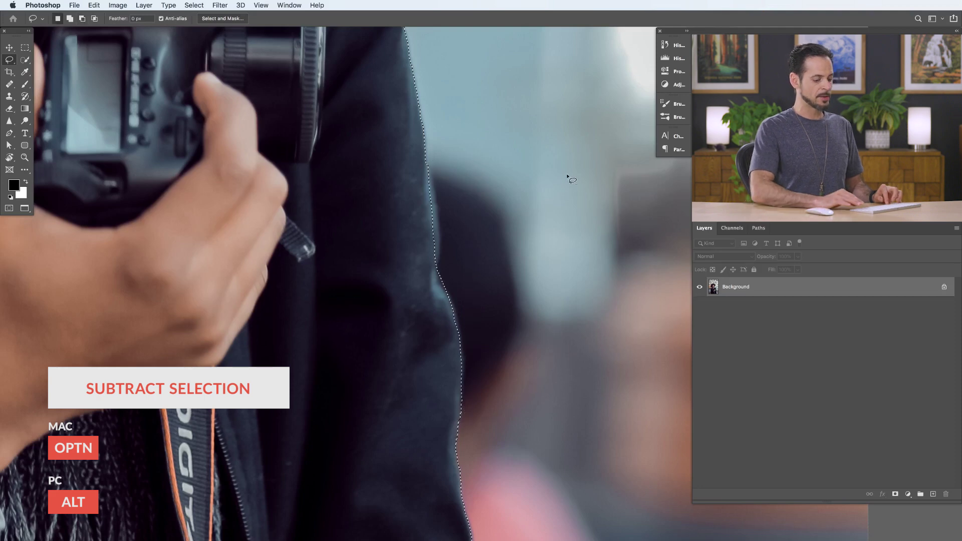
Step: Lasso the missed left jacket shoulder edge into the selection, then fit the photo on screen
{"action": "key", "text": "super+0"}
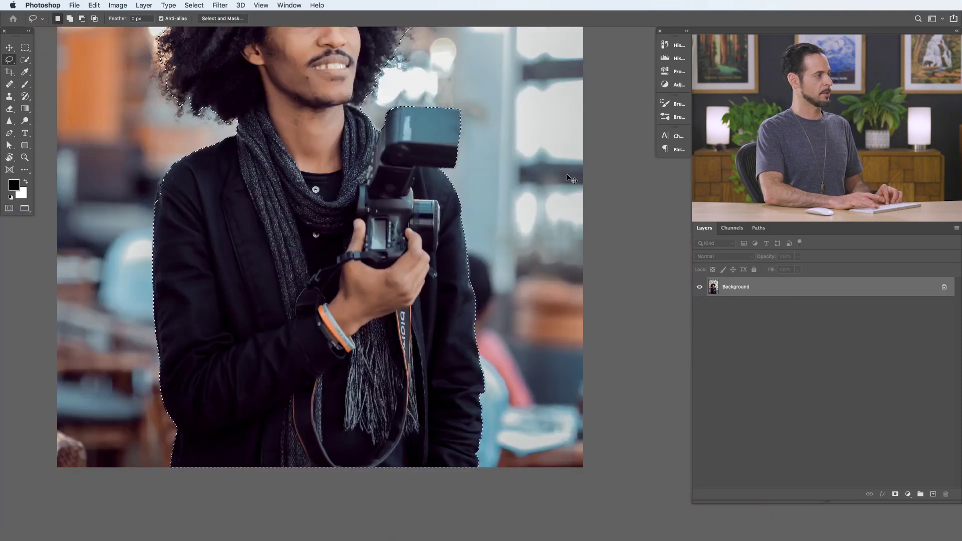
{"action": "left_click", "coordinate": [178, 180], "text": "super"}
{"action": "mouse_move", "coordinate": [177, 179]}
{"action": "left_mouse_down"}
{"action": "mouse_move", "coordinate": [181, 141]}
{"action": "mouse_move", "coordinate": [211, 230]}
{"action": "mouse_move", "coordinate": [208, 198]}
{"action": "left_mouse_up"}
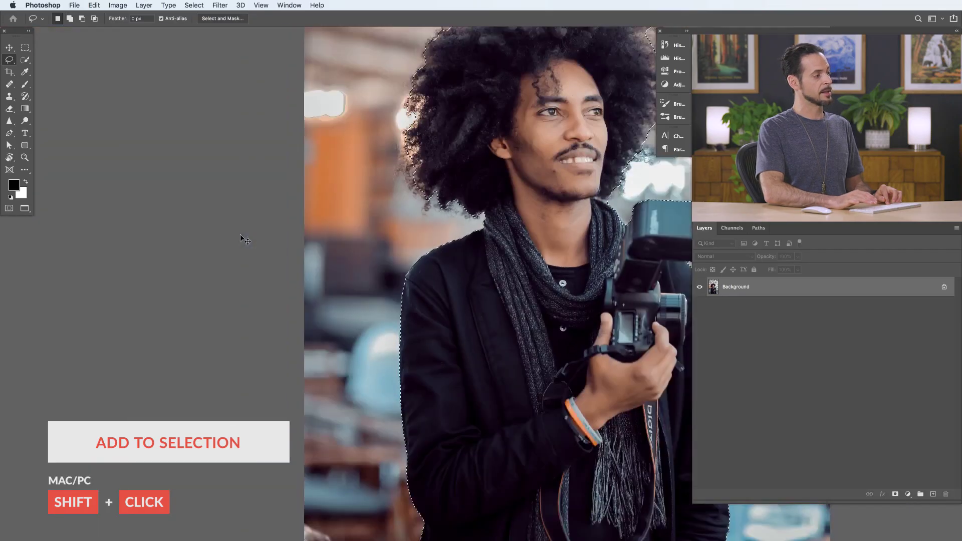
{"action": "left_click_drag", "start_coordinate": [548, 293], "coordinate": [413, 306]}
{"action": "key", "text": "super+0"}
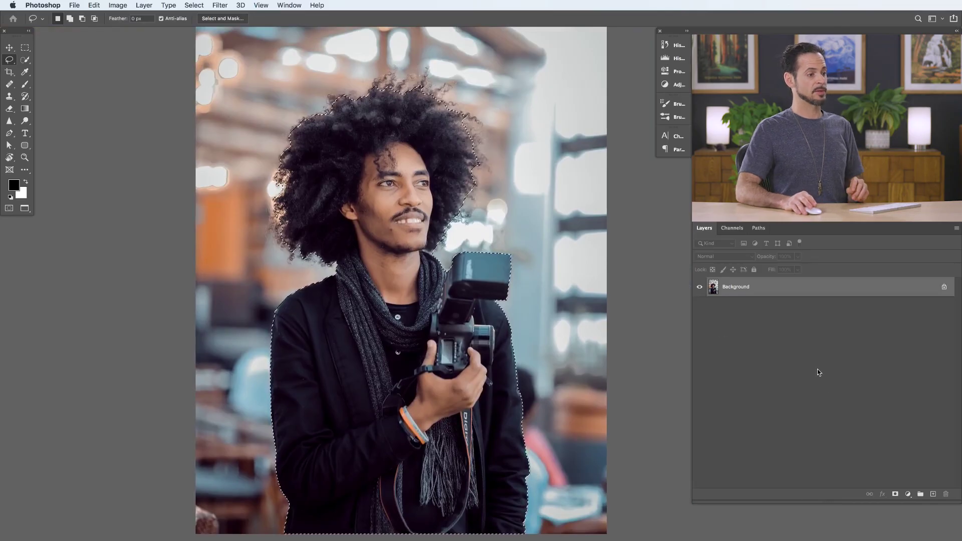
Step: Turn the selection into a layer mask on Layer 0 and zoom in on the hair and face
{"action": "left_click", "coordinate": [895, 495]}
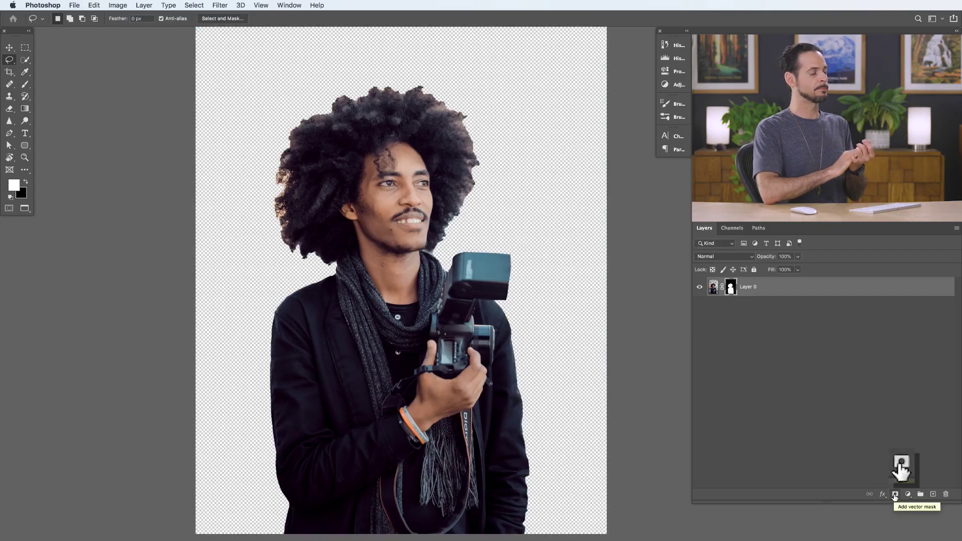
{"action": "mouse_move", "coordinate": [445, 109]}
{"action": "left_mouse_down"}
{"action": "mouse_move", "coordinate": [513, 102]}
{"action": "mouse_move", "coordinate": [477, 104]}
{"action": "mouse_move", "coordinate": [464, 166]}
{"action": "left_mouse_up"}
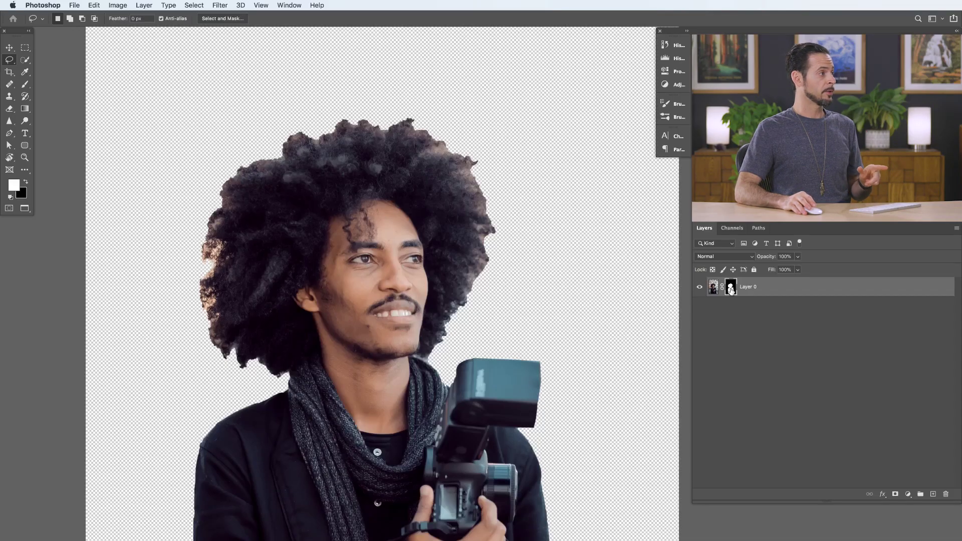
Step: Open Select and Mask and switch the preview from Onion Skin to Overlay view
{"action": "left_click", "coordinate": [196, 6]}
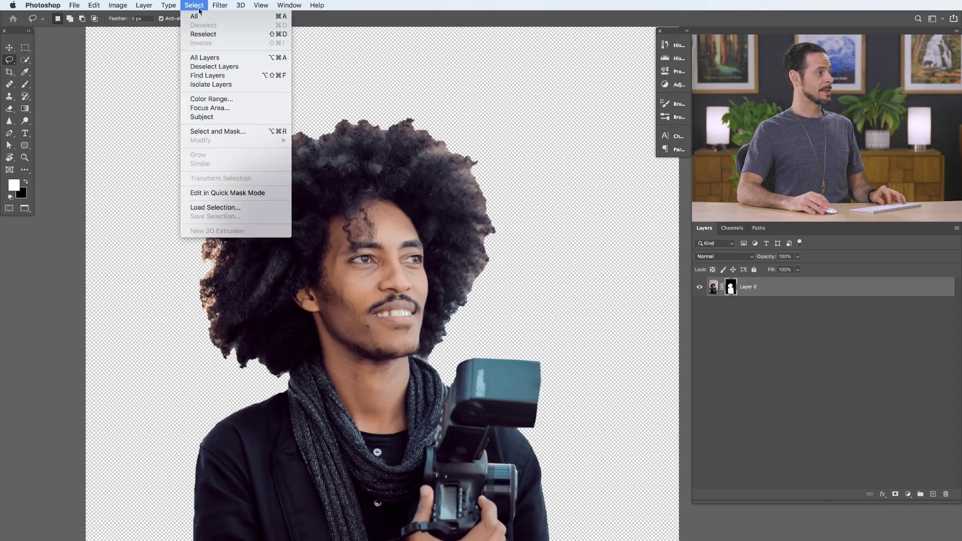
{"action": "left_click", "coordinate": [256, 132]}
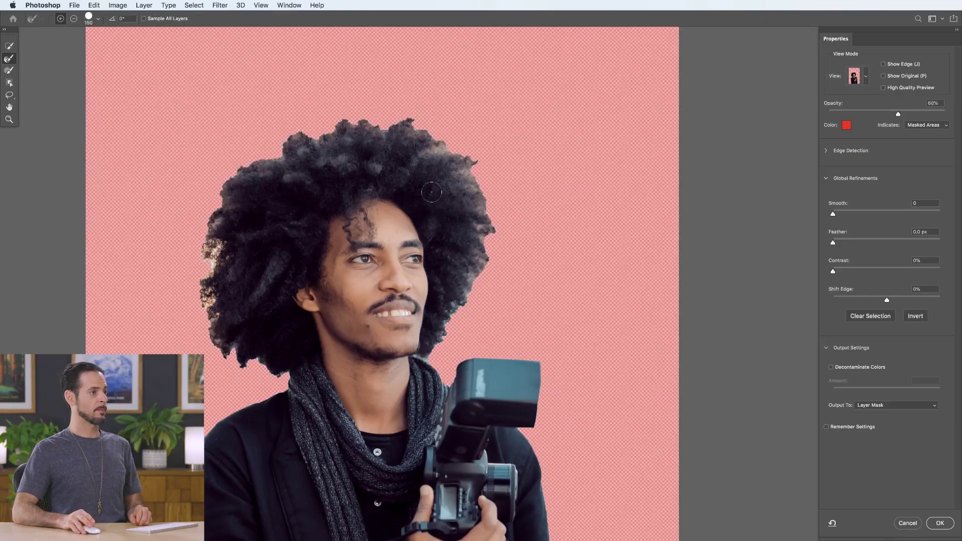
{"action": "left_click", "coordinate": [867, 78]}
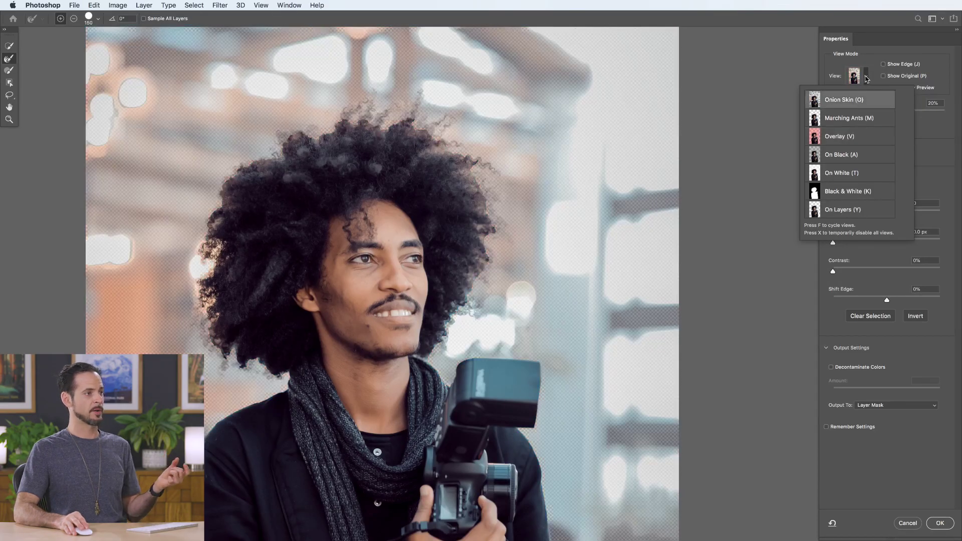
{"action": "left_click", "coordinate": [864, 94]}
{"action": "left_click", "coordinate": [866, 91]}
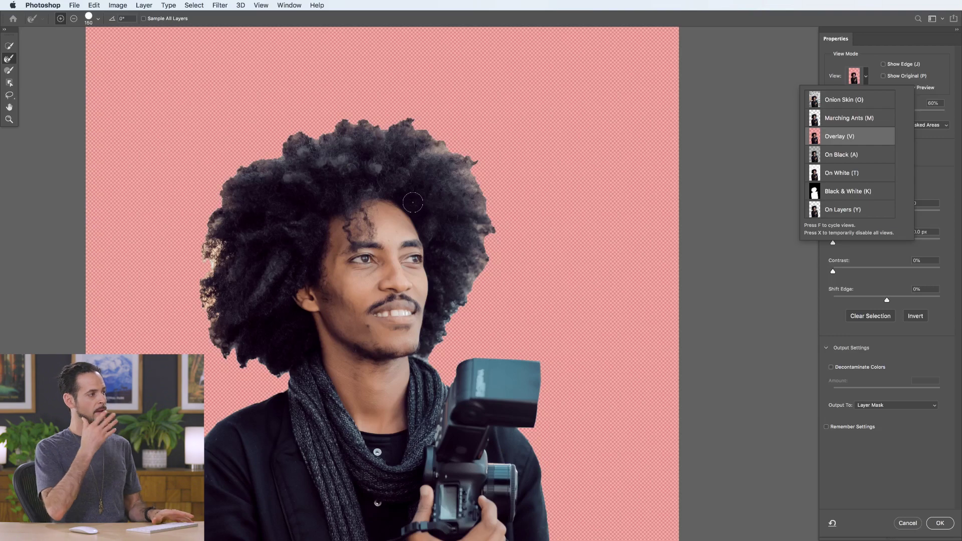
{"action": "left_click", "coordinate": [866, 69]}
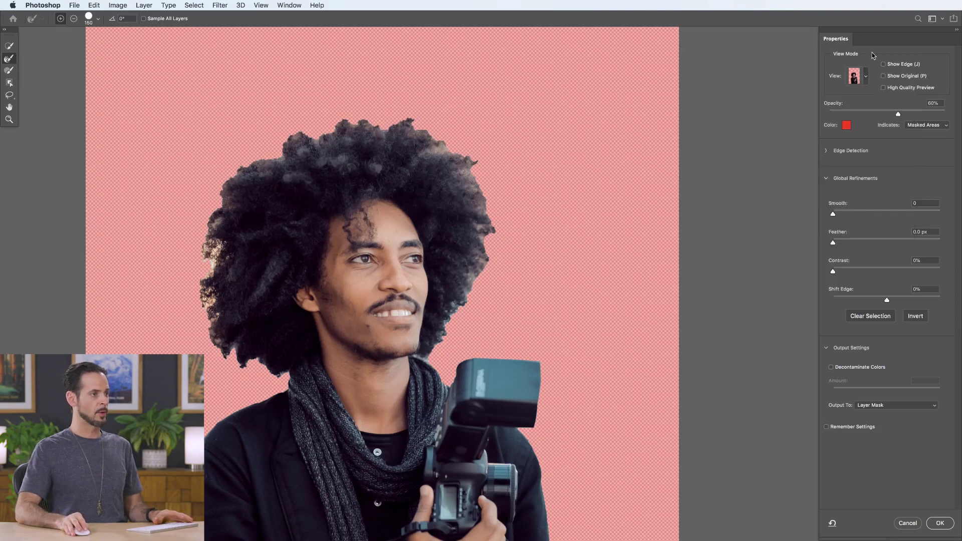
Step: Lower the Overlay view opacity to 56%
{"action": "left_click_drag", "start_coordinate": [894, 114], "coordinate": [875, 116]}
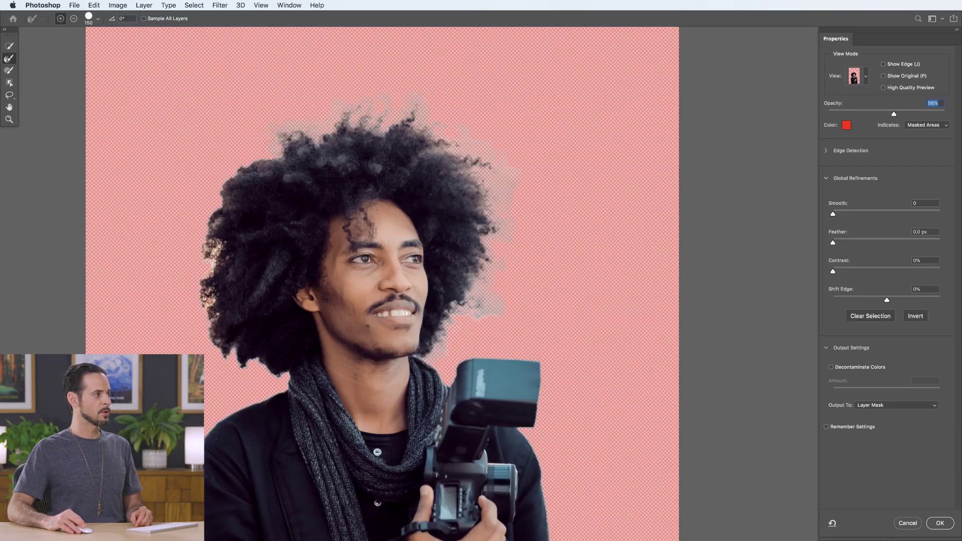
Step: Refine the left hair edge and fringe with the Refine Edge Brush, then list output destinations
{"action": "mouse_move", "coordinate": [226, 188]}
{"action": "left_mouse_down"}
{"action": "mouse_move", "coordinate": [195, 211]}
{"action": "mouse_move", "coordinate": [209, 207]}
{"action": "mouse_move", "coordinate": [219, 257]}
{"action": "left_mouse_up"}
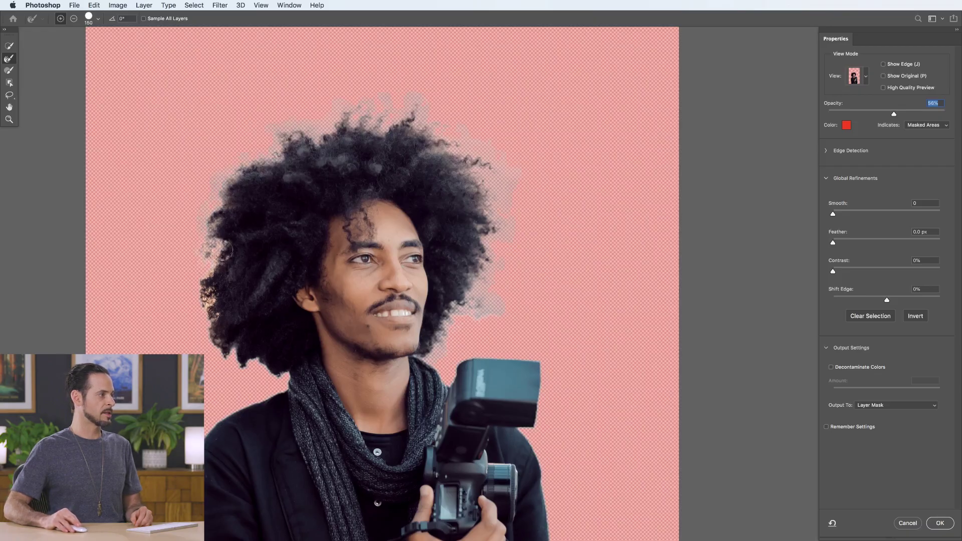
{"action": "mouse_move", "coordinate": [216, 268]}
{"action": "left_mouse_down"}
{"action": "mouse_move", "coordinate": [215, 312]}
{"action": "mouse_move", "coordinate": [221, 303]}
{"action": "mouse_move", "coordinate": [213, 343]}
{"action": "left_mouse_up"}
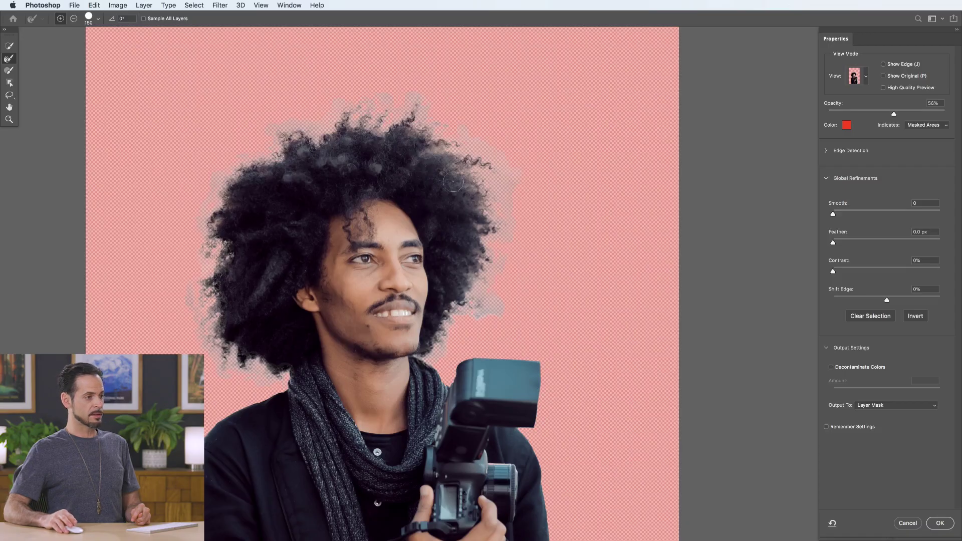
{"action": "left_click", "coordinate": [867, 405]}
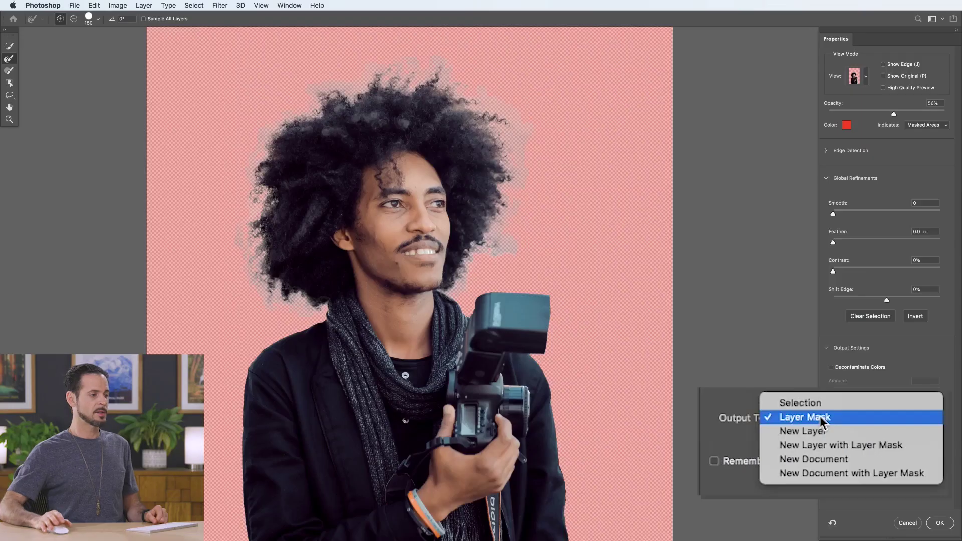
Step: Output the refined selection as a layer mask on a new Layer 0 copy
{"action": "left_click", "coordinate": [823, 422]}
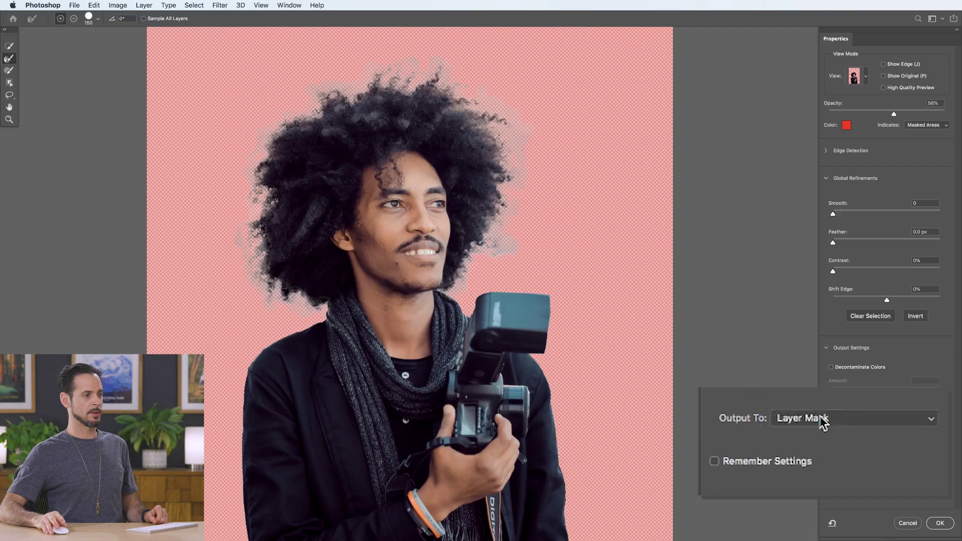
{"action": "left_click", "coordinate": [939, 523]}
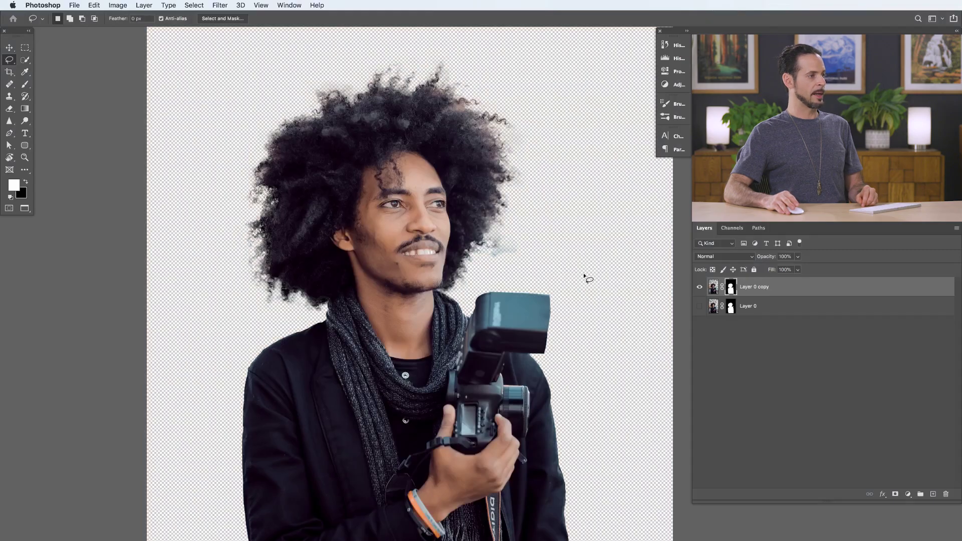
Step: Display Layer 0 copy's mask on its own and zoom into the right hair edge
{"action": "left_click", "coordinate": [732, 290], "text": "alt"}
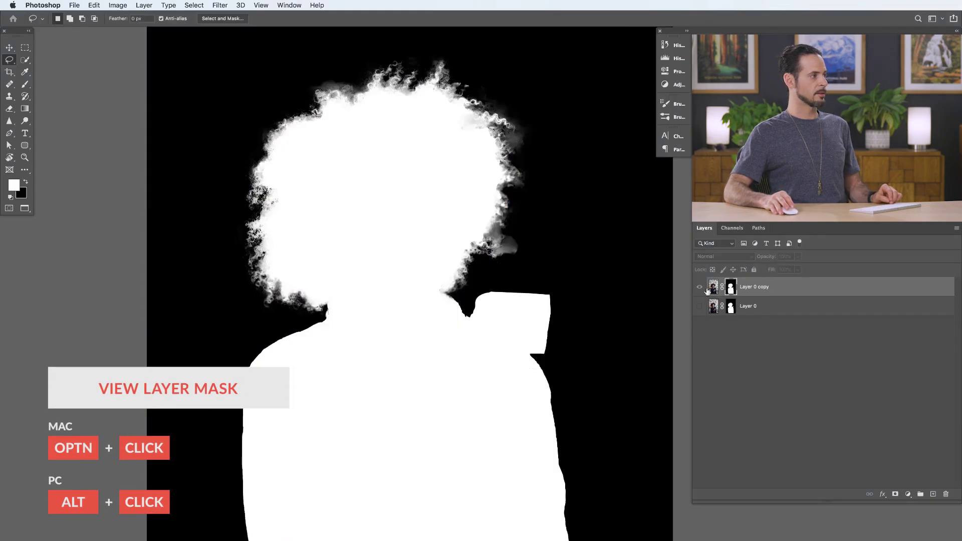
{"action": "left_click", "coordinate": [523, 254]}
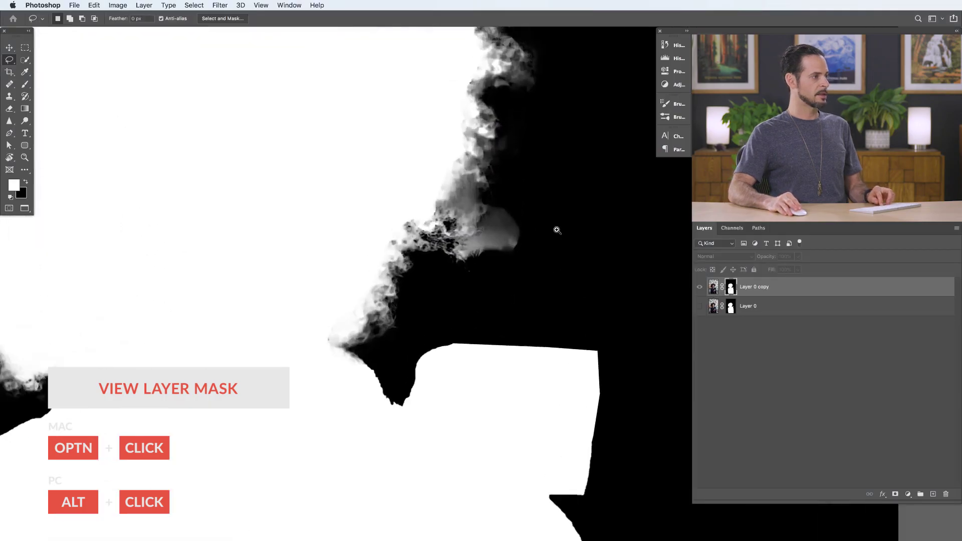
{"action": "left_click_drag", "start_coordinate": [530, 236], "coordinate": [483, 407]}
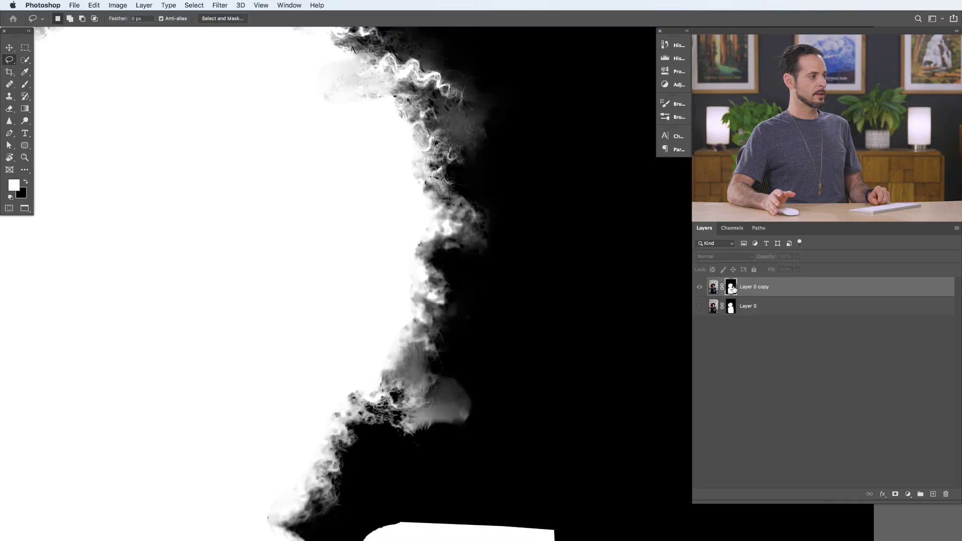
Step: With a smaller Brush, paint white across the hair edge on the mask after undoing a black test stroke
{"action": "key", "text": "b"}
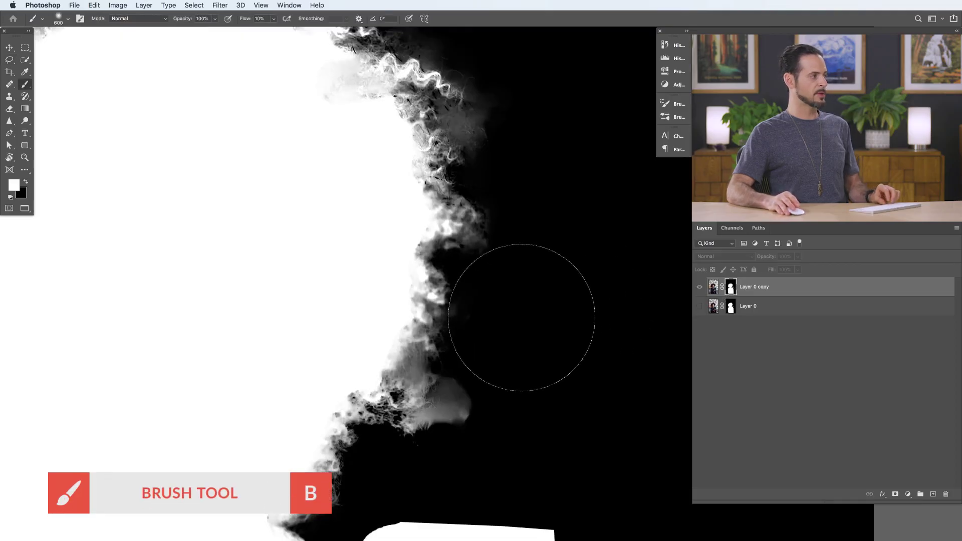
{"action": "left_click_drag", "start_coordinate": [503, 365], "coordinate": [406, 361]}
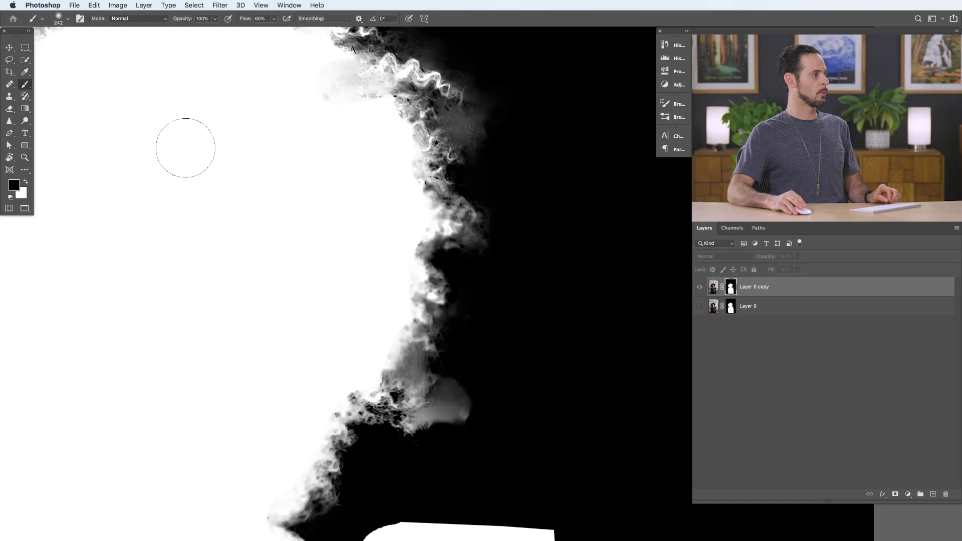
{"action": "mouse_move", "coordinate": [429, 366]}
{"action": "left_mouse_down"}
{"action": "mouse_move", "coordinate": [271, 355]}
{"action": "mouse_move", "coordinate": [371, 357]}
{"action": "mouse_move", "coordinate": [468, 423]}
{"action": "mouse_move", "coordinate": [250, 401]}
{"action": "left_mouse_up"}
{"action": "key", "text": "ctrl+z"}
{"action": "key", "text": "x"}
{"action": "left_click_drag", "start_coordinate": [249, 366], "coordinate": [391, 403]}
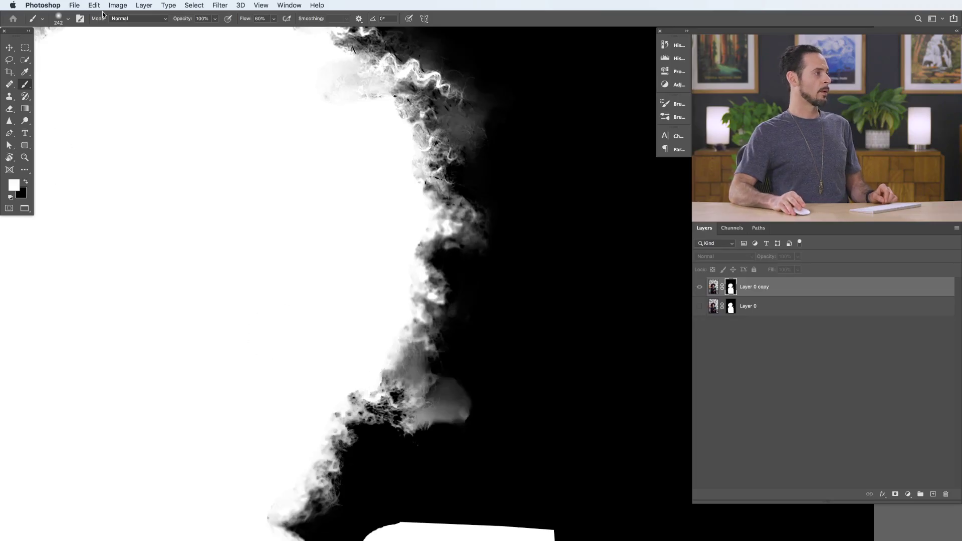
Step: Switch the brush to Overlay blending mode with black as the painting colour
{"action": "left_click", "coordinate": [120, 18]}
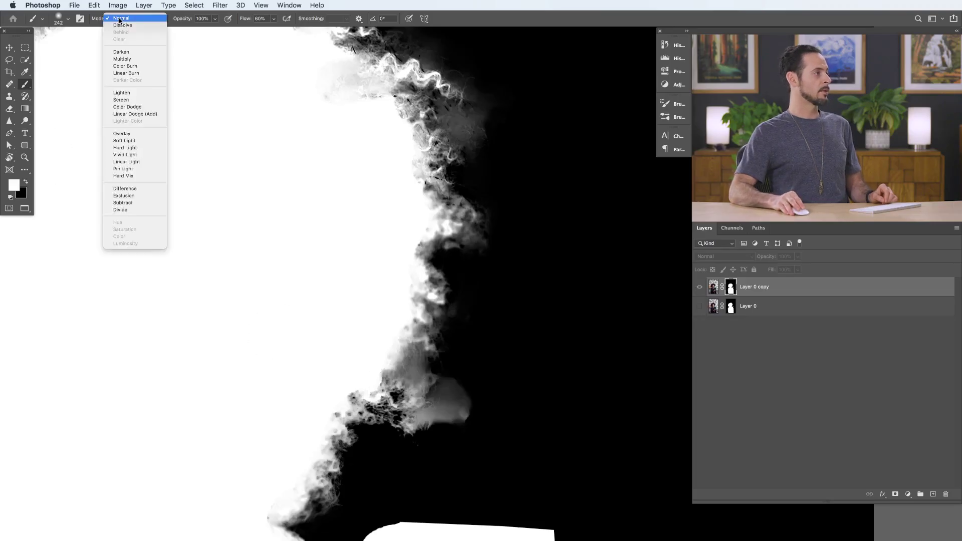
{"action": "left_click", "coordinate": [131, 133]}
{"action": "key", "text": "x"}
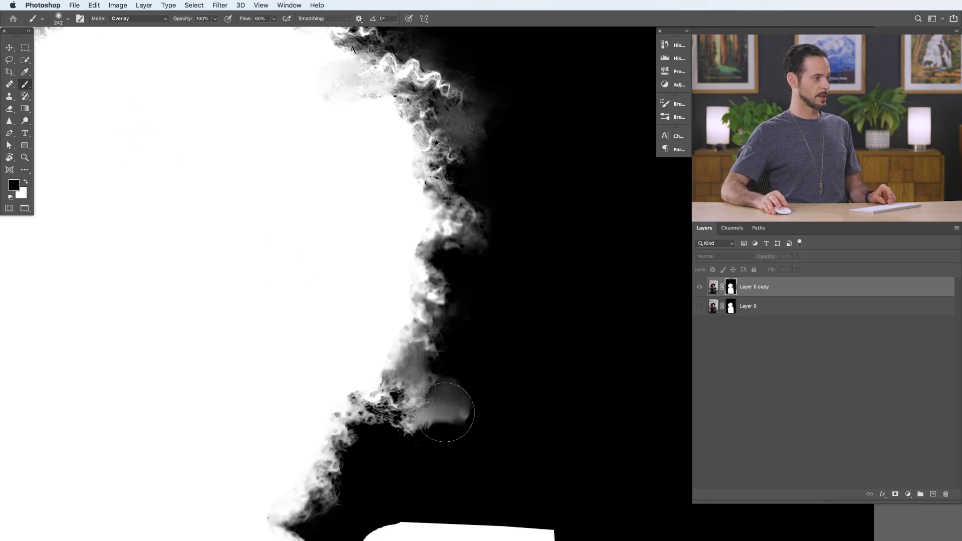
Step: Paint black in the mask over the grey haze beside and above the hair
{"action": "mouse_move", "coordinate": [460, 401]}
{"action": "left_mouse_down"}
{"action": "mouse_move", "coordinate": [408, 398]}
{"action": "mouse_move", "coordinate": [446, 350]}
{"action": "mouse_move", "coordinate": [284, 389]}
{"action": "mouse_move", "coordinate": [496, 401]}
{"action": "left_mouse_up"}
{"action": "key", "text": "super+z"}
{"action": "mouse_move", "coordinate": [271, 382]}
{"action": "left_mouse_down"}
{"action": "mouse_move", "coordinate": [648, 387]}
{"action": "mouse_move", "coordinate": [73, 447]}
{"action": "mouse_move", "coordinate": [606, 441]}
{"action": "mouse_move", "coordinate": [223, 506]}
{"action": "mouse_move", "coordinate": [251, 314]}
{"action": "mouse_move", "coordinate": [631, 281]}
{"action": "mouse_move", "coordinate": [563, 339]}
{"action": "mouse_move", "coordinate": [262, 322]}
{"action": "mouse_move", "coordinate": [200, 251]}
{"action": "mouse_move", "coordinate": [482, 217]}
{"action": "left_mouse_up"}
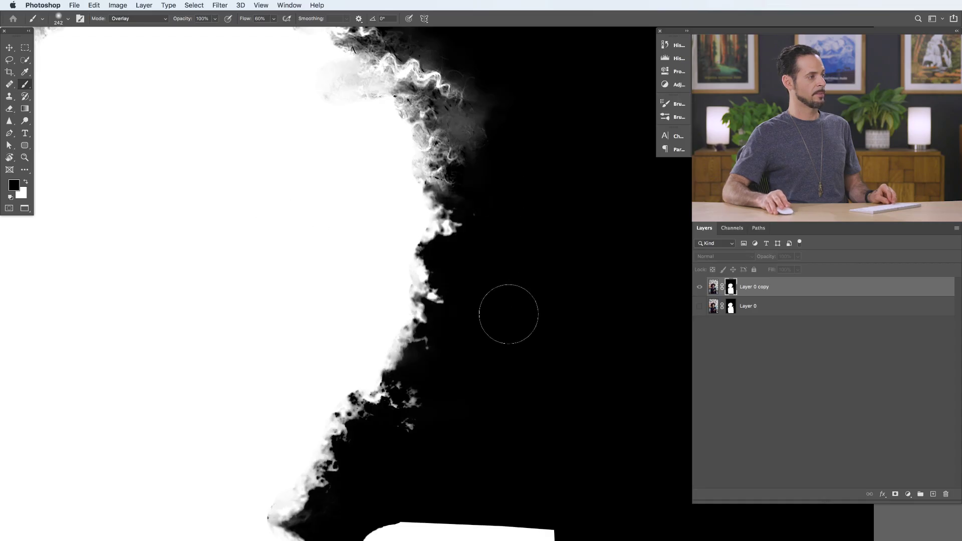
{"action": "key", "text": "super+z"}
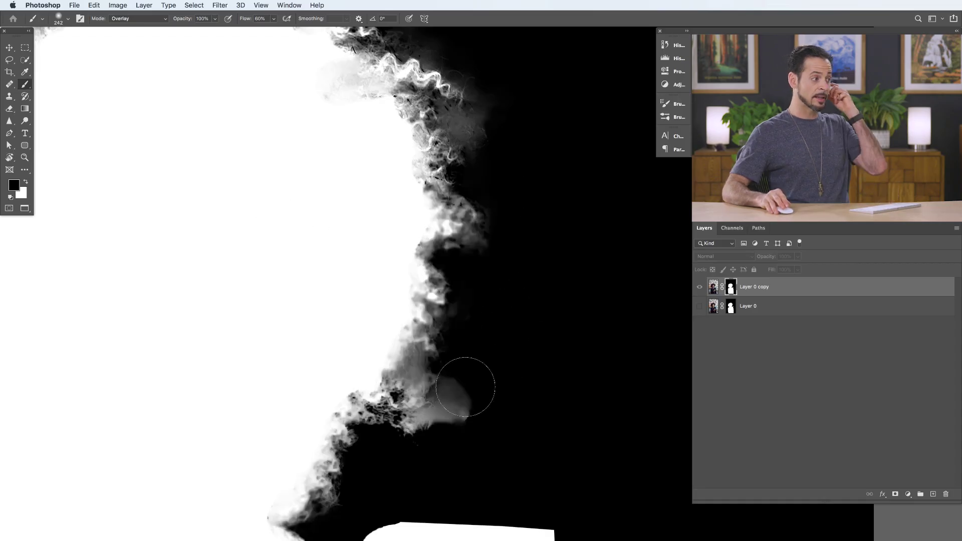
{"action": "mouse_move", "coordinate": [457, 393]}
{"action": "left_mouse_down"}
{"action": "mouse_move", "coordinate": [431, 428]}
{"action": "mouse_move", "coordinate": [438, 376]}
{"action": "mouse_move", "coordinate": [480, 383]}
{"action": "mouse_move", "coordinate": [413, 377]}
{"action": "mouse_move", "coordinate": [436, 365]}
{"action": "mouse_move", "coordinate": [408, 434]}
{"action": "mouse_move", "coordinate": [417, 354]}
{"action": "mouse_move", "coordinate": [371, 439]}
{"action": "left_mouse_up"}
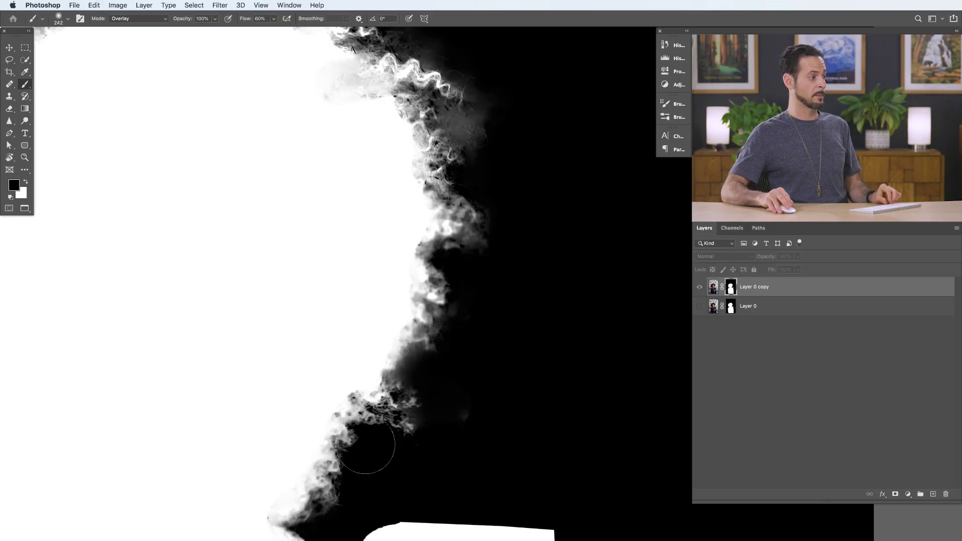
{"action": "mouse_move", "coordinate": [476, 215]}
{"action": "left_mouse_down"}
{"action": "mouse_move", "coordinate": [451, 120]}
{"action": "mouse_move", "coordinate": [481, 134]}
{"action": "mouse_move", "coordinate": [508, 170]}
{"action": "left_mouse_up"}
{"action": "left_click_drag", "start_coordinate": [314, 209], "coordinate": [369, 307]}
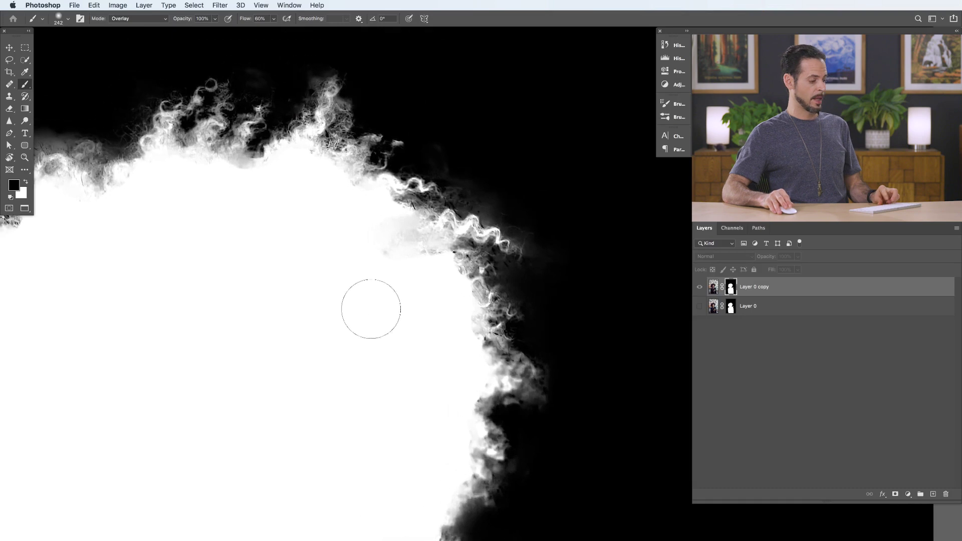
Step: Paint white in the mask over the grey areas inside the hair and along the top edge
{"action": "key", "text": "x"}
{"action": "mouse_move", "coordinate": [386, 247]}
{"action": "left_mouse_down"}
{"action": "mouse_move", "coordinate": [430, 247]}
{"action": "mouse_move", "coordinate": [420, 247]}
{"action": "left_mouse_up"}
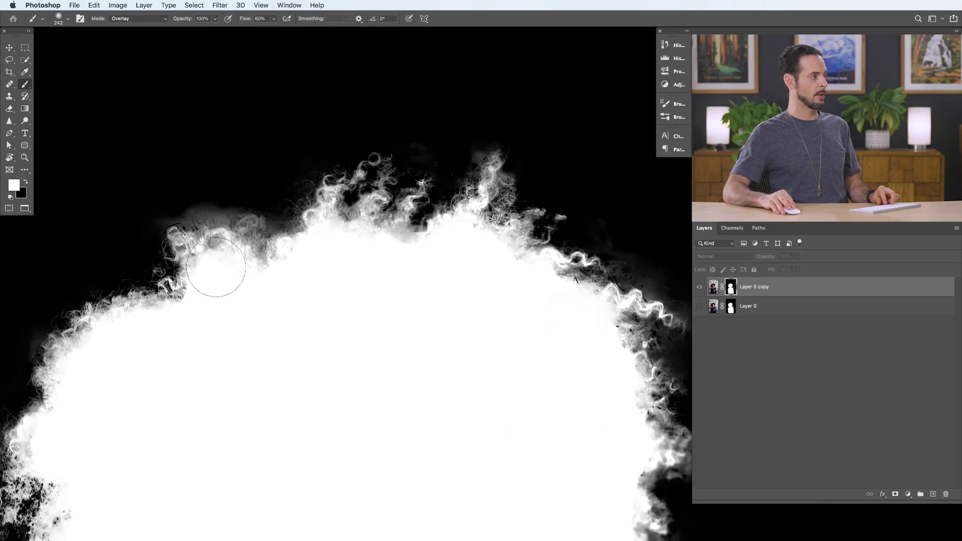
{"action": "left_click_drag", "start_coordinate": [200, 211], "coordinate": [267, 205]}
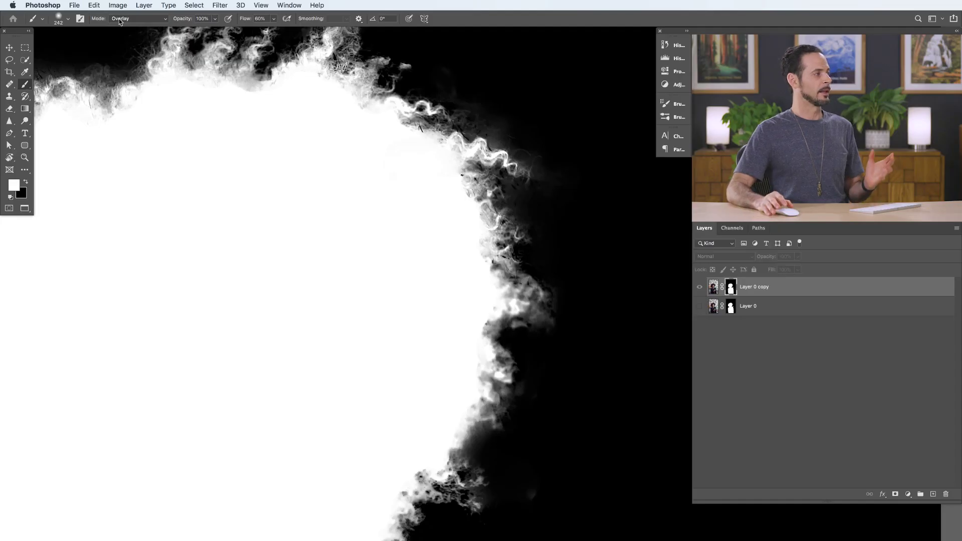
Step: Set the brush blending mode back to Normal
{"action": "left_click", "coordinate": [120, 21]}
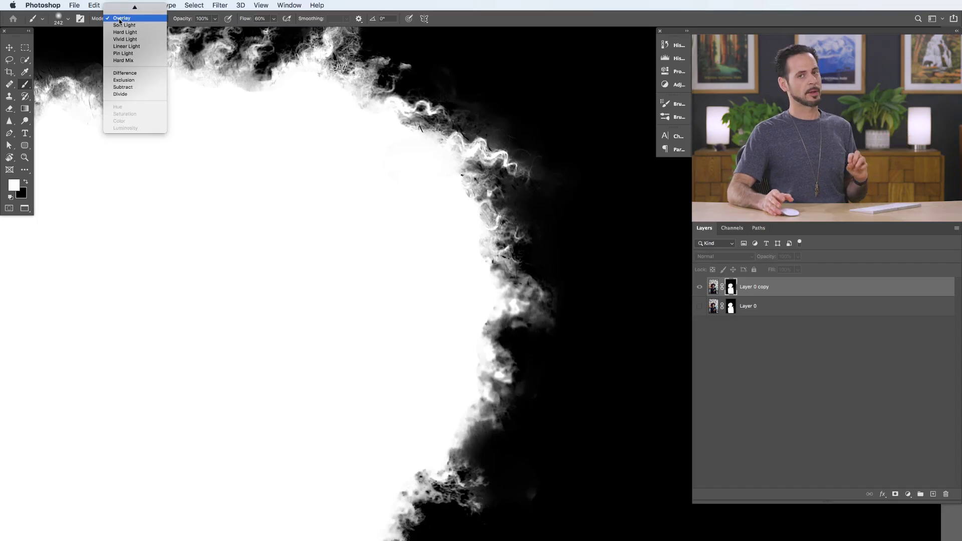
{"action": "scroll", "coordinate": [120, 21], "scroll_direction": "up", "scroll_amount": 5}
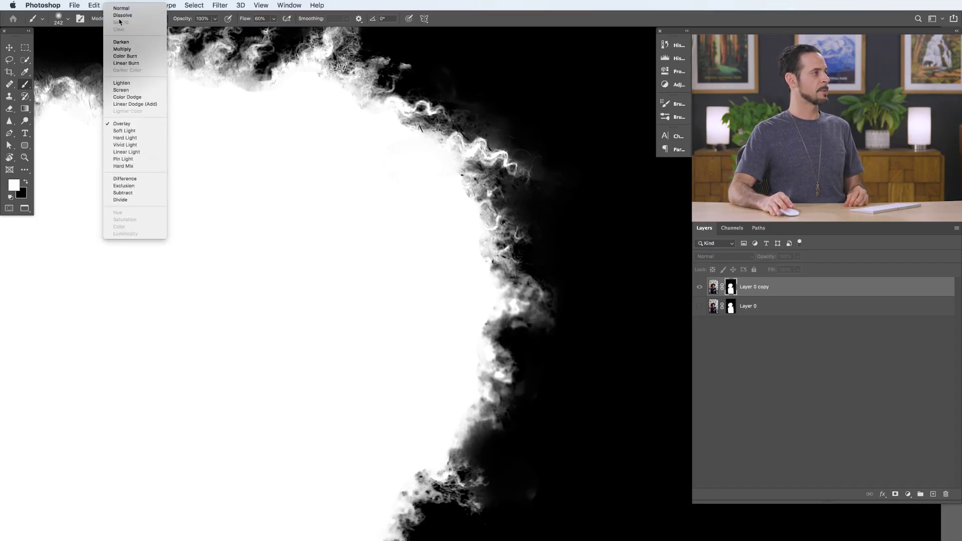
{"action": "left_click", "coordinate": [132, 9]}
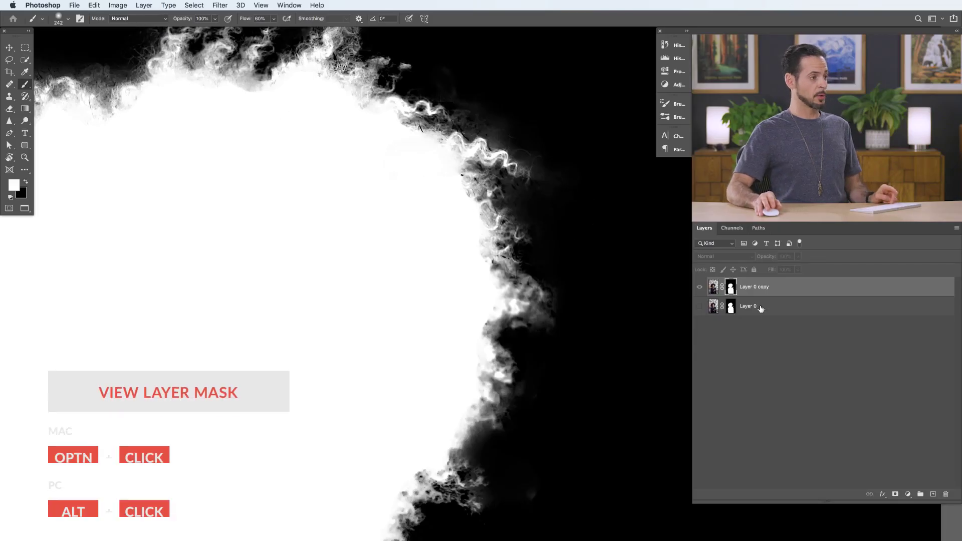
Step: Show the masked photo instead of the mask, then zoom out and center the cutout
{"action": "left_click", "coordinate": [732, 289], "text": "alt"}
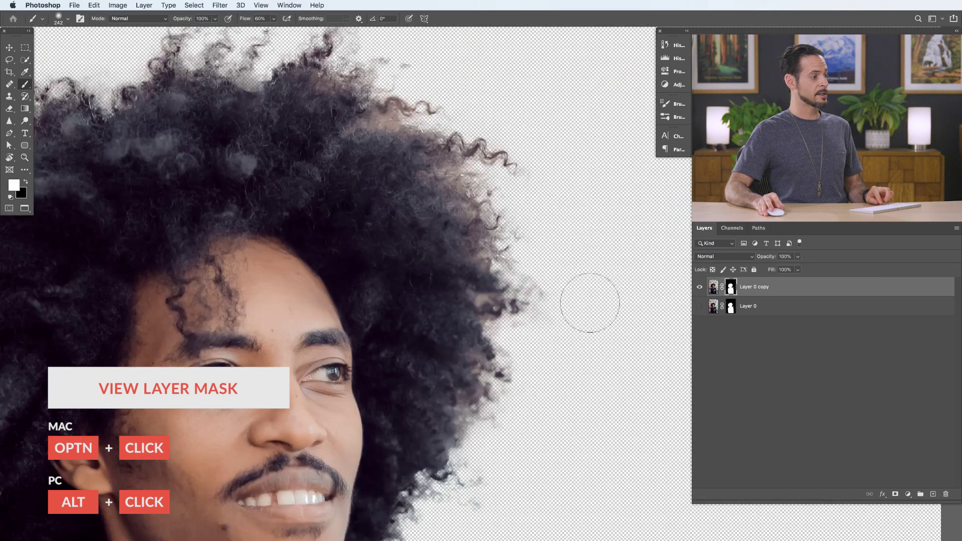
{"action": "left_click", "coordinate": [578, 380], "text": "alt"}
{"action": "left_click_drag", "start_coordinate": [429, 365], "coordinate": [438, 290]}
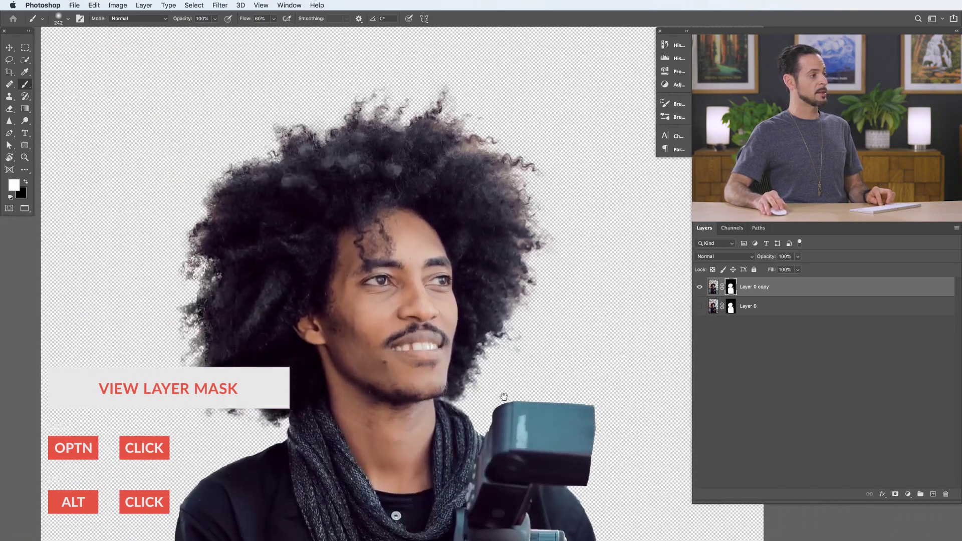
{"action": "scroll", "coordinate": [439, 289], "scroll_direction": "down", "scroll_amount": 3}
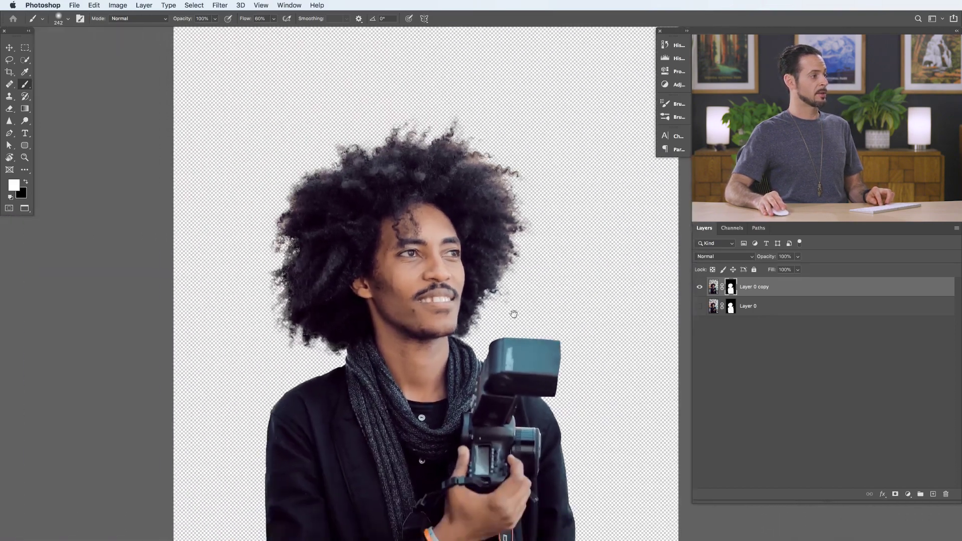
{"action": "left_click_drag", "start_coordinate": [513, 314], "coordinate": [473, 286]}
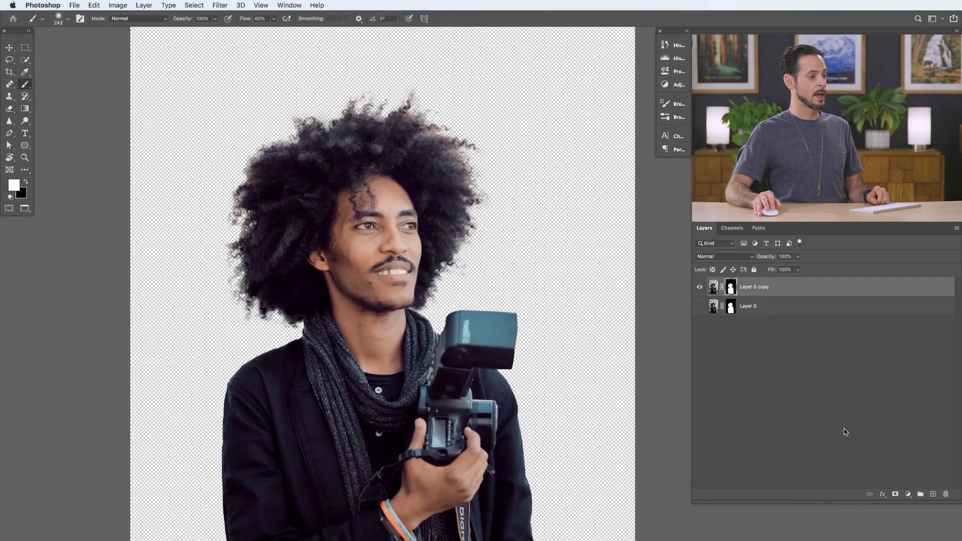
Step: Add a Solid Color fill layer filled with white
{"action": "left_click", "coordinate": [908, 494]}
{"action": "left_click", "coordinate": [906, 504]}
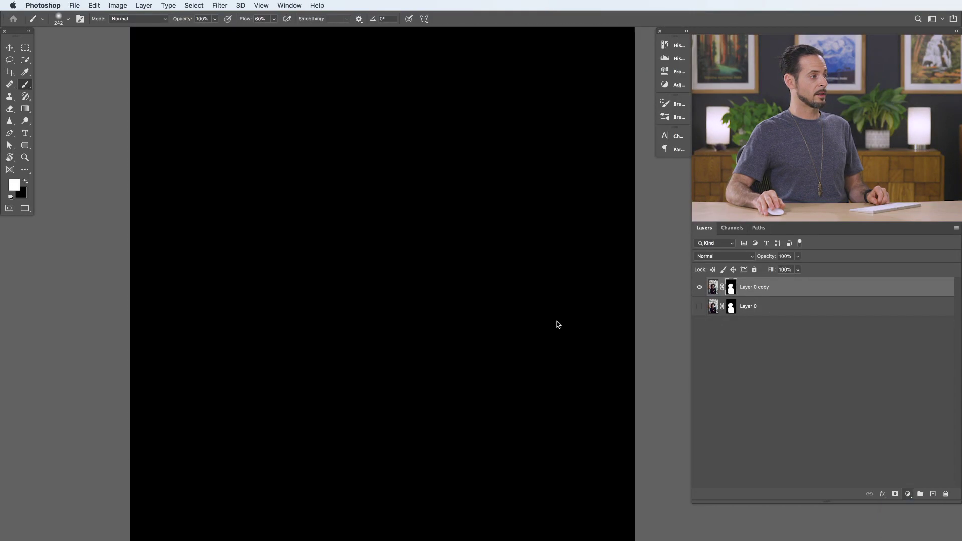
{"action": "left_click_drag", "start_coordinate": [121, 383], "coordinate": [23, 343]}
{"action": "left_click", "coordinate": [236, 338]}
{"action": "key", "text": "b"}
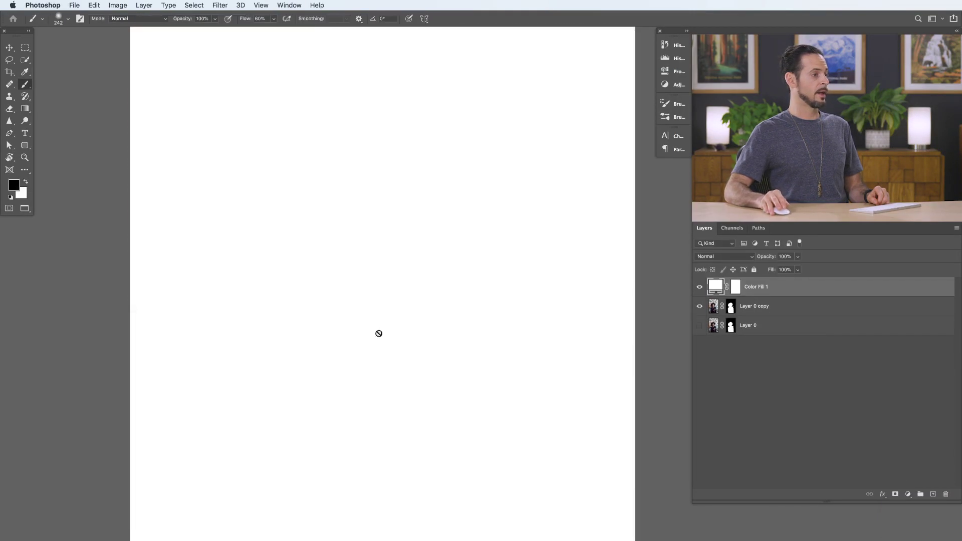
Step: Move the white fill below Layer 0 copy and view the image in Full Screen mode
{"action": "left_click_drag", "start_coordinate": [745, 287], "coordinate": [768, 312]}
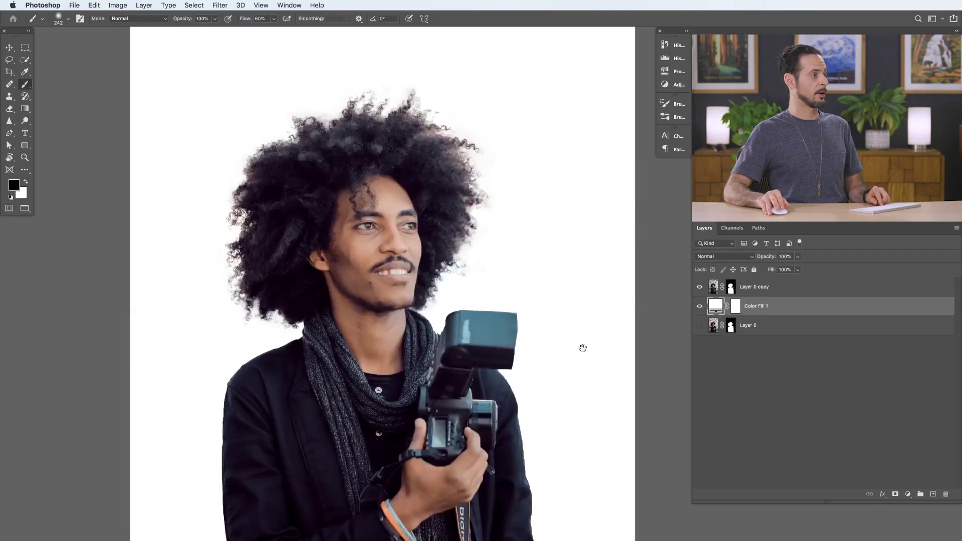
{"action": "left_click_drag", "start_coordinate": [570, 358], "coordinate": [503, 298]}
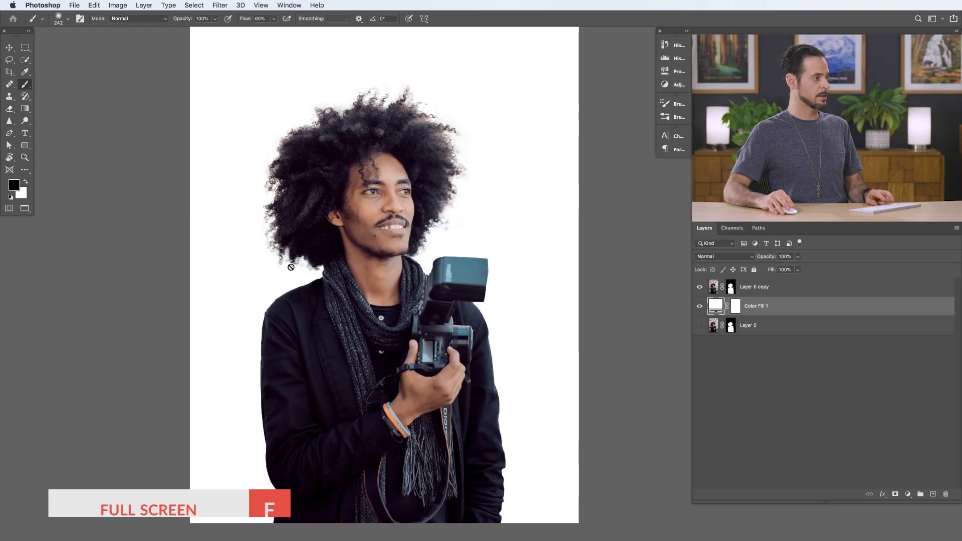
{"action": "key", "text": "f"}
{"action": "left_click_drag", "start_coordinate": [290, 258], "coordinate": [281, 292]}
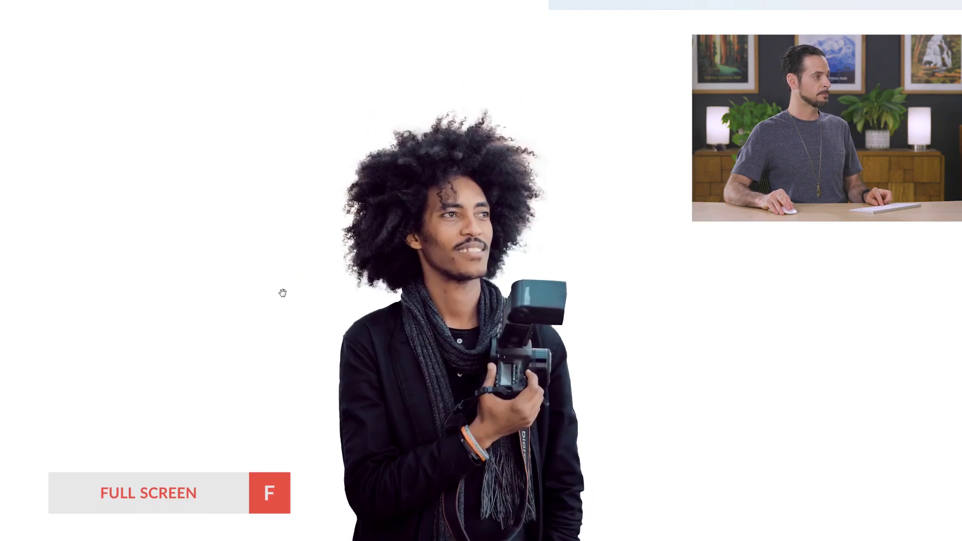